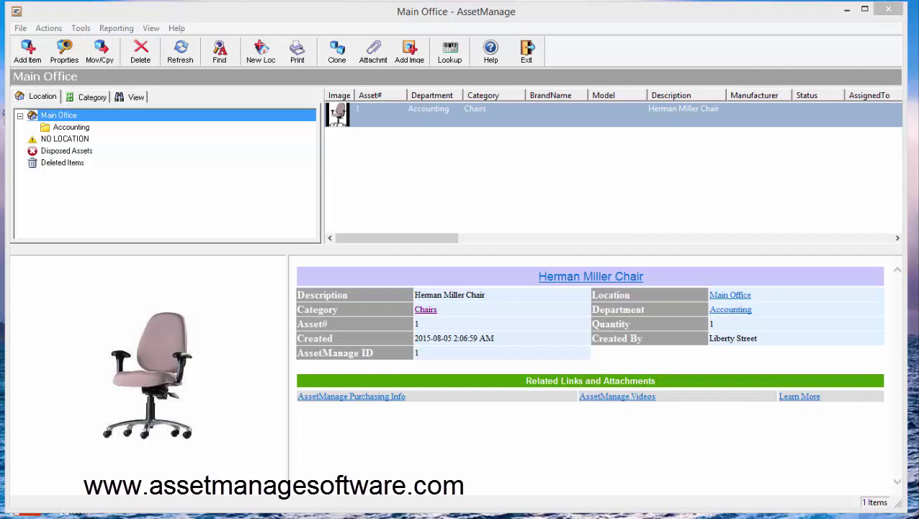
- Bring the AssetManage window into focus
{"action": "left_click", "coordinate": [315, 21]}
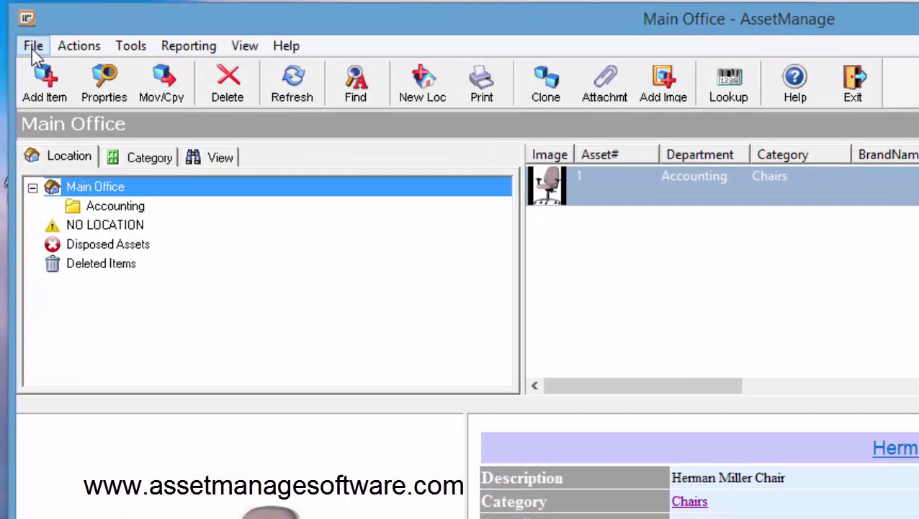
- Open Manage Users from the File menu
{"action": "left_click", "coordinate": [33, 48]}
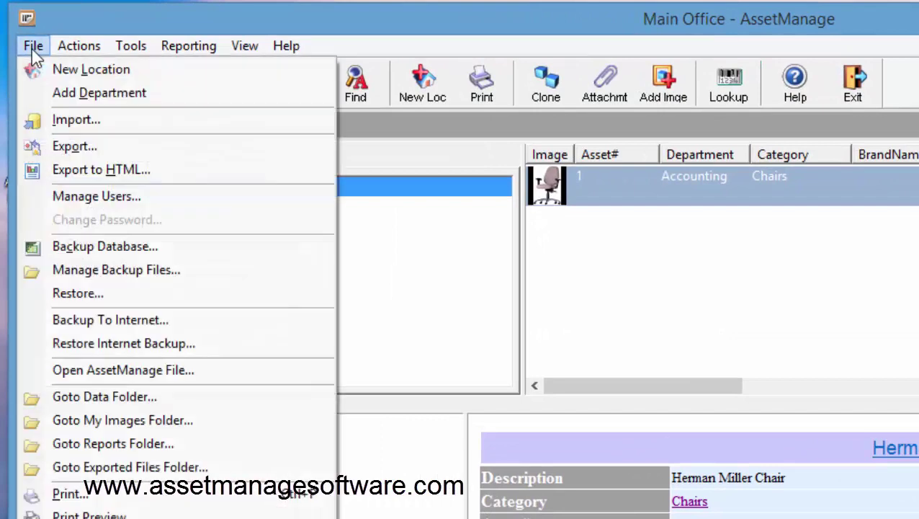
{"action": "left_click", "coordinate": [153, 199]}
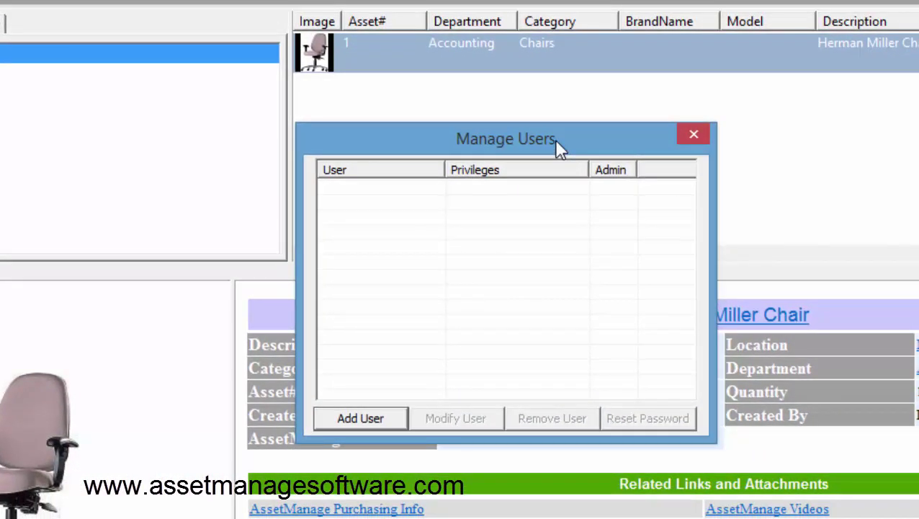
- Add a user named 'admin' with all permissions, save it, and enter its password
{"action": "left_click", "coordinate": [376, 420]}
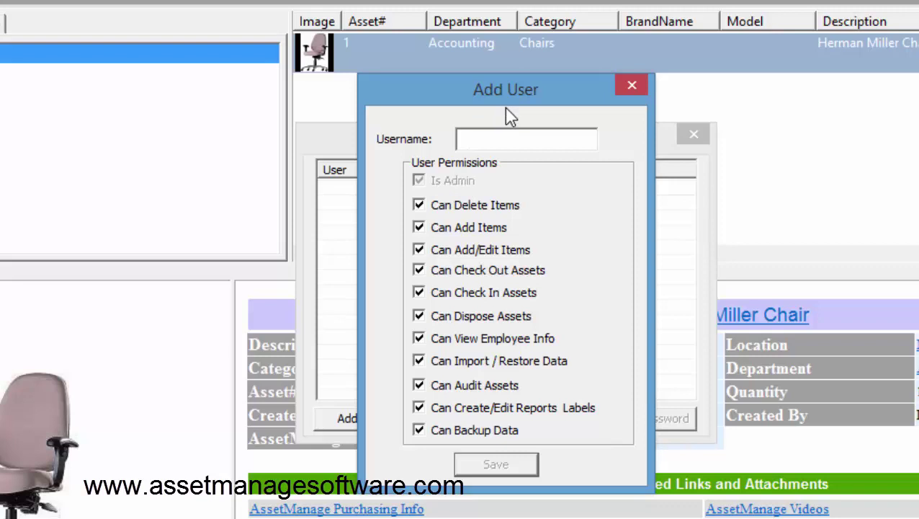
{"action": "type", "text": "admin"}
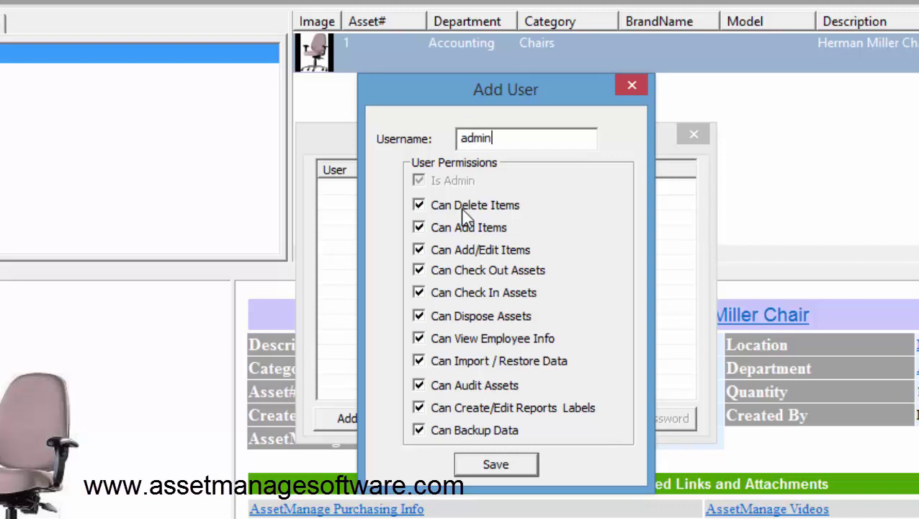
{"action": "left_click", "coordinate": [497, 464]}
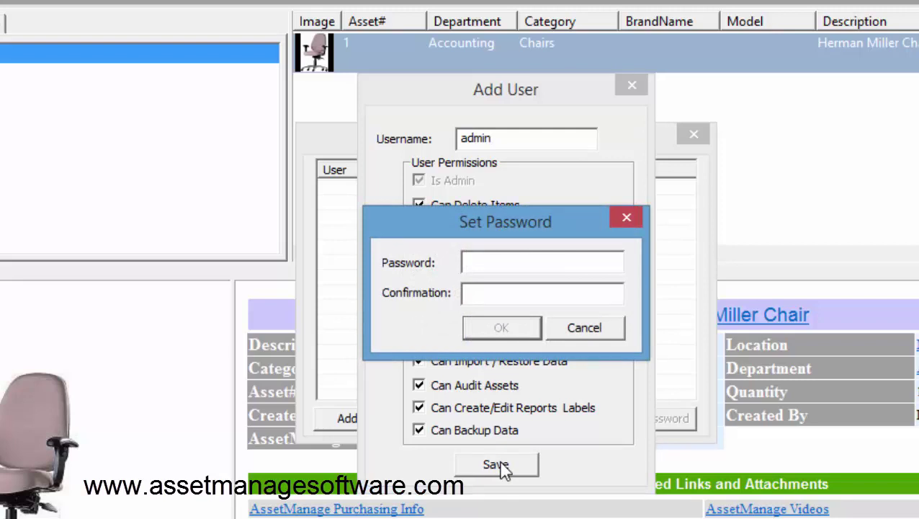
{"action": "type", "text": "********"}
{"action": "key", "text": "Tab"}
{"action": "type", "text": "********"}
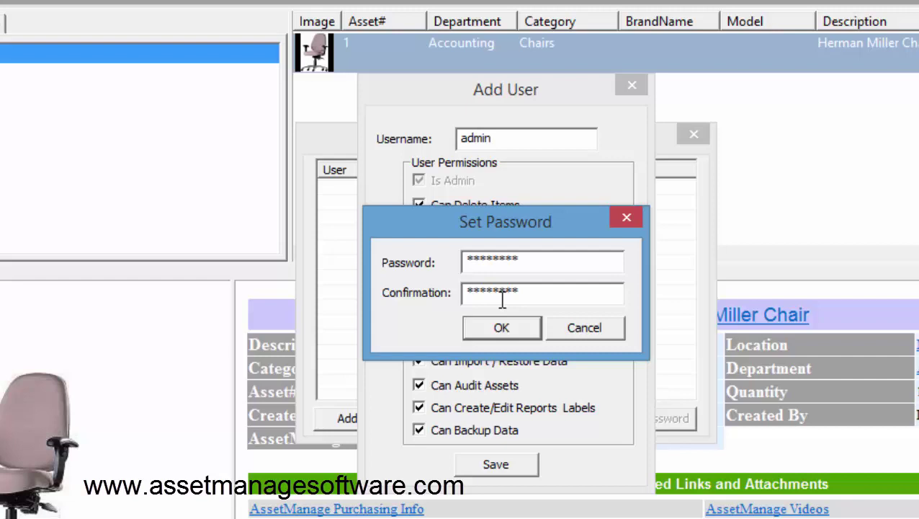
- Finish creating the admin account and start a new user named 'viewer'
{"action": "left_click", "coordinate": [505, 325]}
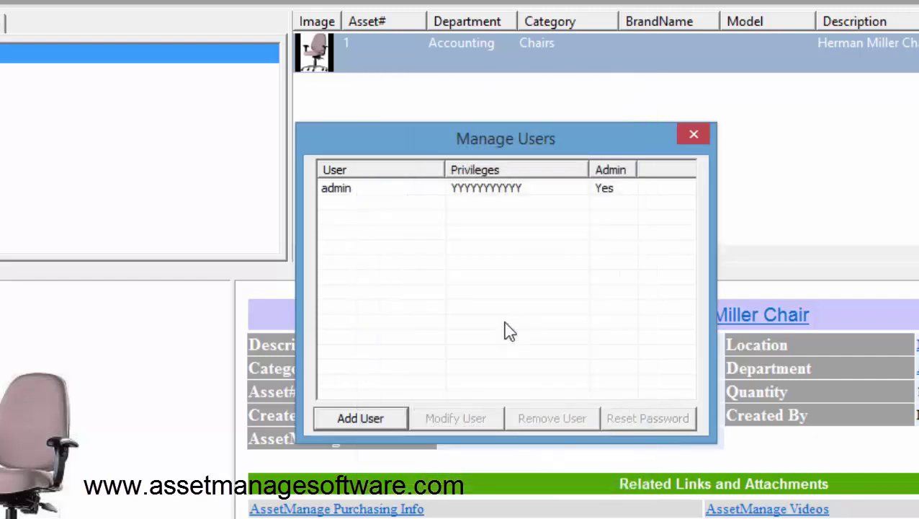
{"action": "left_click", "coordinate": [421, 192]}
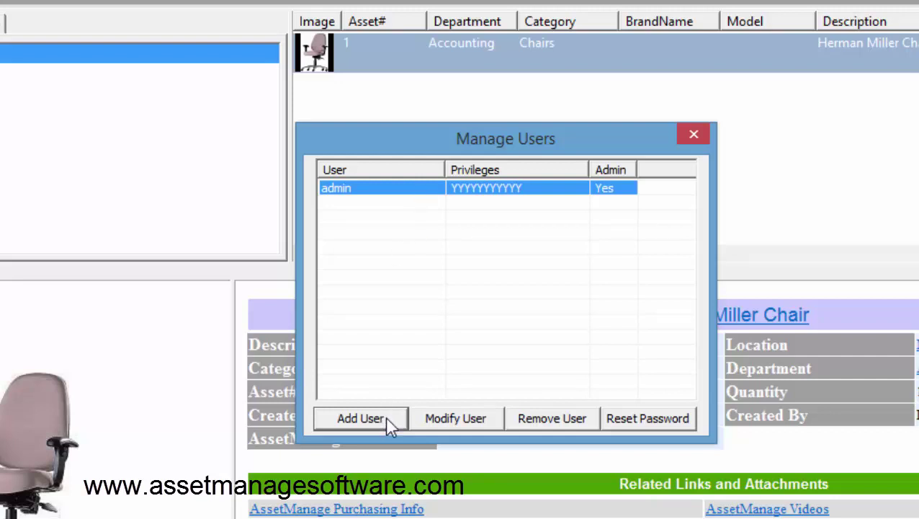
{"action": "left_click", "coordinate": [361, 418]}
{"action": "left_click_drag", "start_coordinate": [530, 93], "coordinate": [515, 93]}
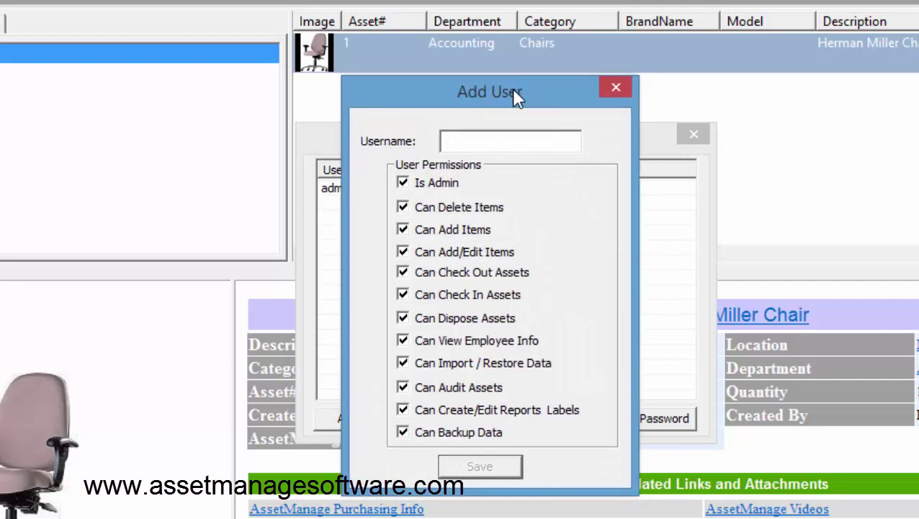
{"action": "type", "text": "viewer"}
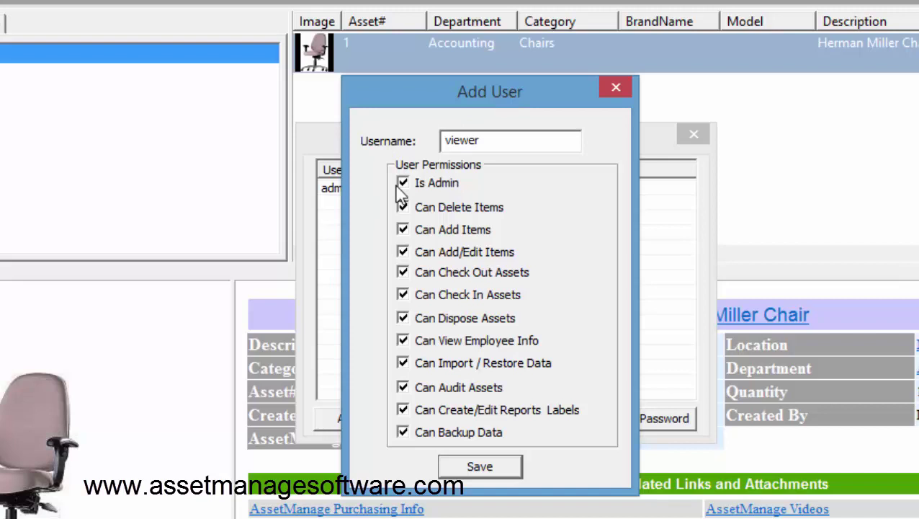
- Untick Is Admin and every permission for the viewer user
{"action": "left_click", "coordinate": [402, 185]}
{"action": "left_click", "coordinate": [403, 207]}
{"action": "left_click", "coordinate": [403, 230]}
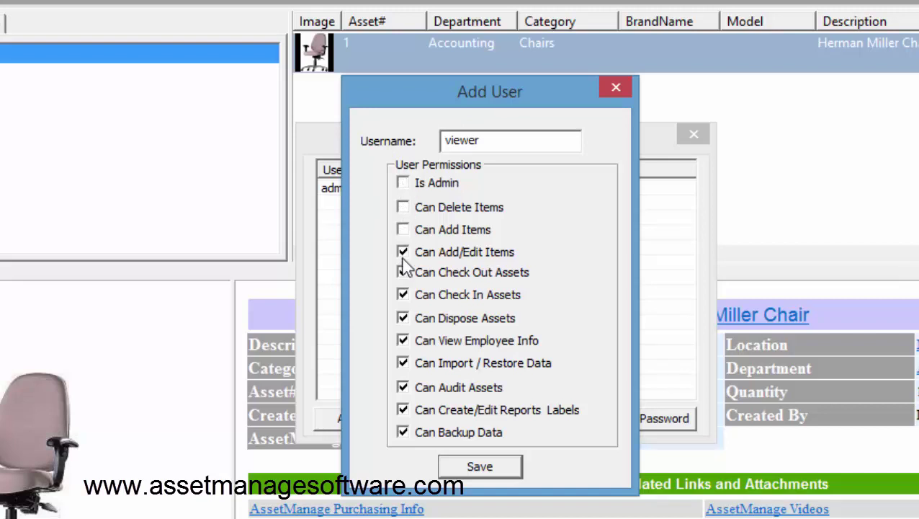
{"action": "left_click", "coordinate": [403, 252]}
{"action": "left_click", "coordinate": [403, 272]}
{"action": "left_click", "coordinate": [402, 295]}
{"action": "left_click", "coordinate": [402, 319]}
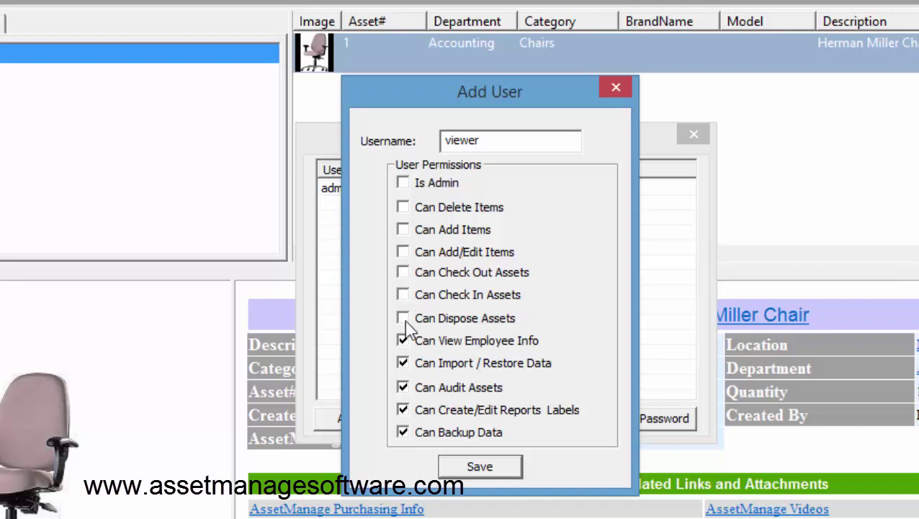
{"action": "left_click", "coordinate": [404, 341]}
{"action": "left_click", "coordinate": [402, 364]}
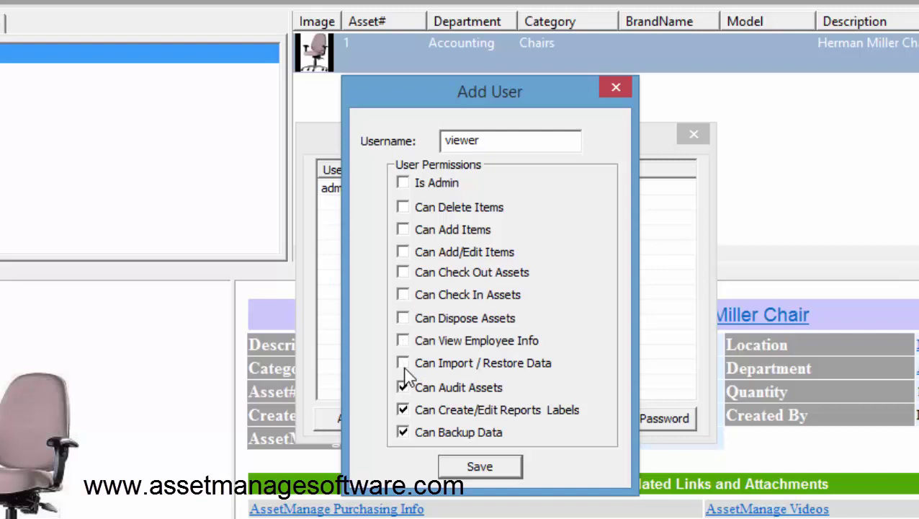
{"action": "left_click", "coordinate": [403, 433]}
{"action": "left_click", "coordinate": [404, 409]}
{"action": "left_click", "coordinate": [404, 388]}
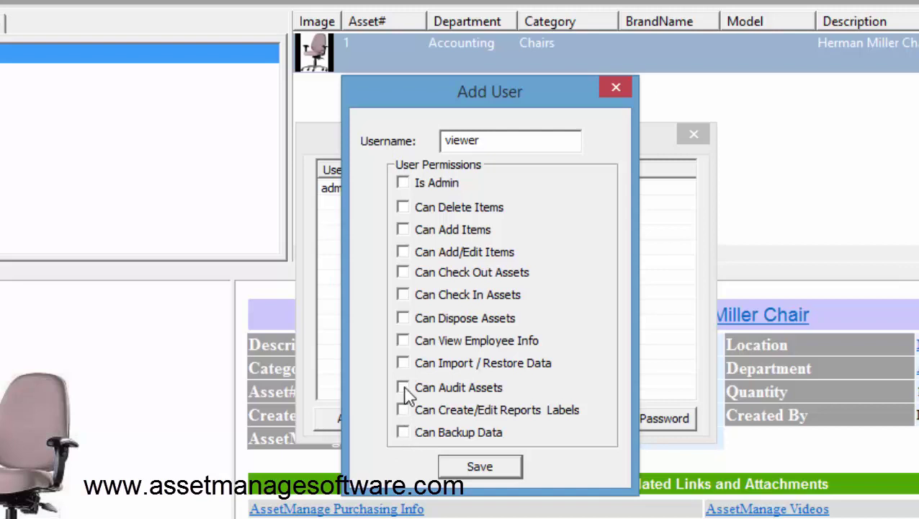
- Save the viewer user, then enter and confirm its password
{"action": "left_click", "coordinate": [477, 468]}
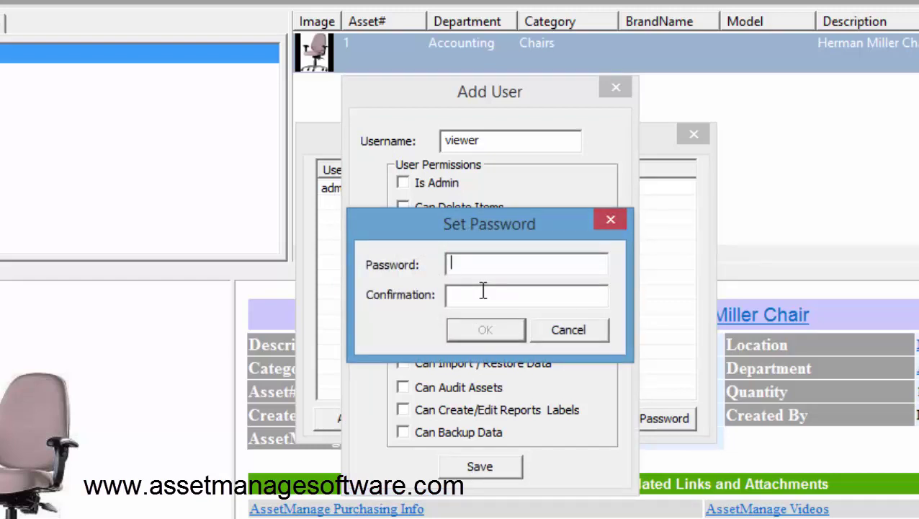
{"action": "type", "text": "********"}
{"action": "left_click", "coordinate": [483, 291]}
{"action": "type", "text": "*********"}
{"action": "left_click", "coordinate": [510, 331]}
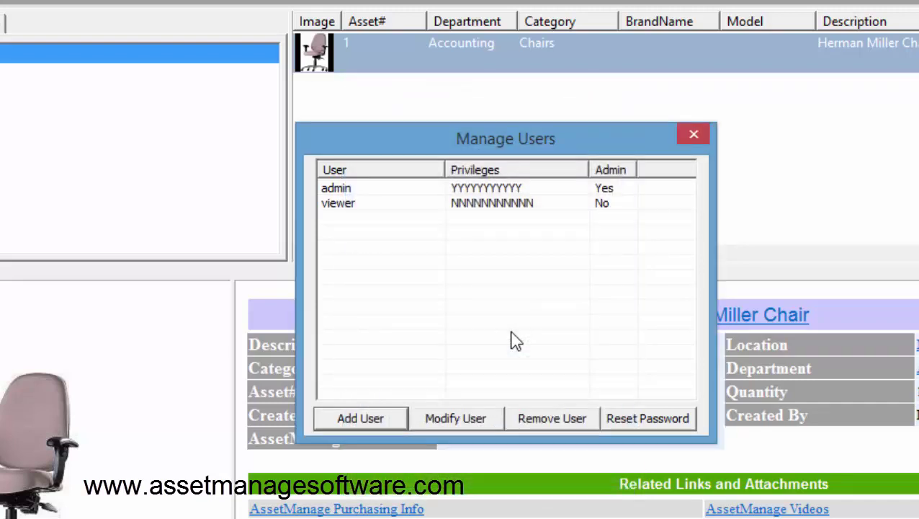
- Close Manage Users, exit, and relaunch AssetManage in trial mode
{"action": "left_click", "coordinate": [693, 135]}
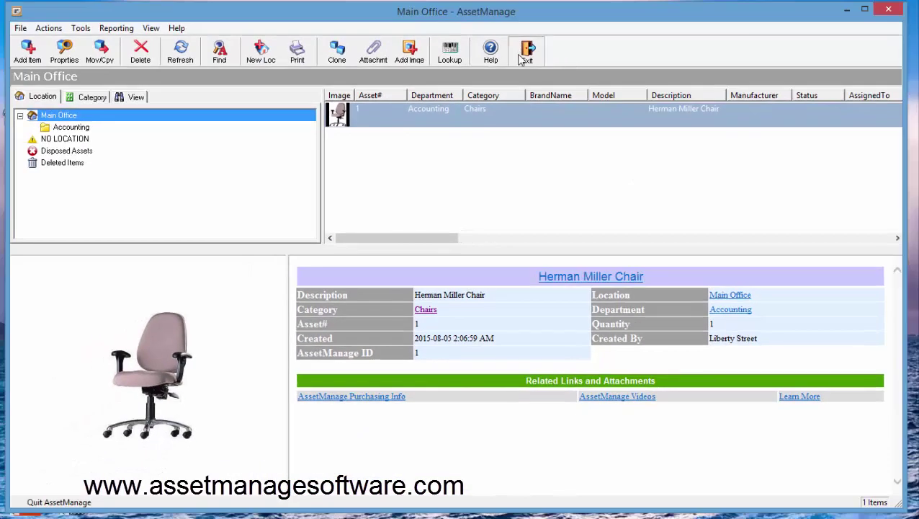
{"action": "left_click", "coordinate": [523, 57]}
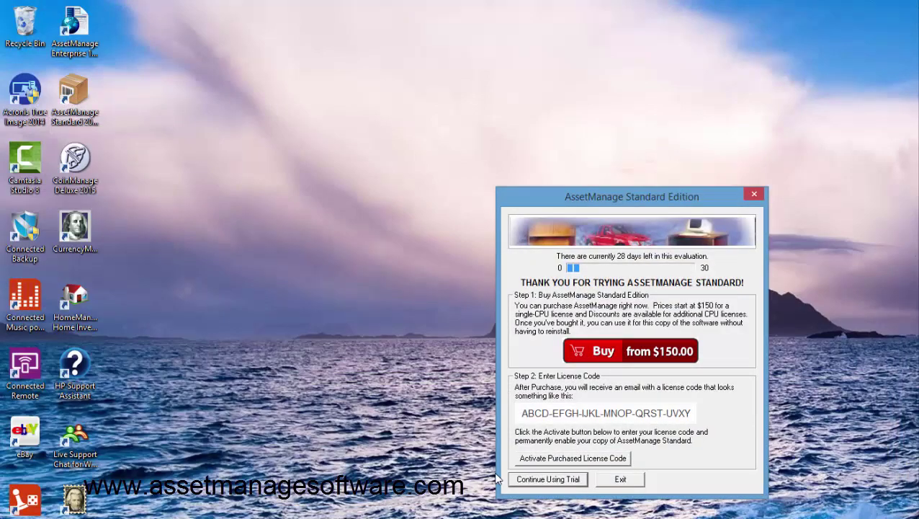
{"action": "left_click", "coordinate": [549, 479]}
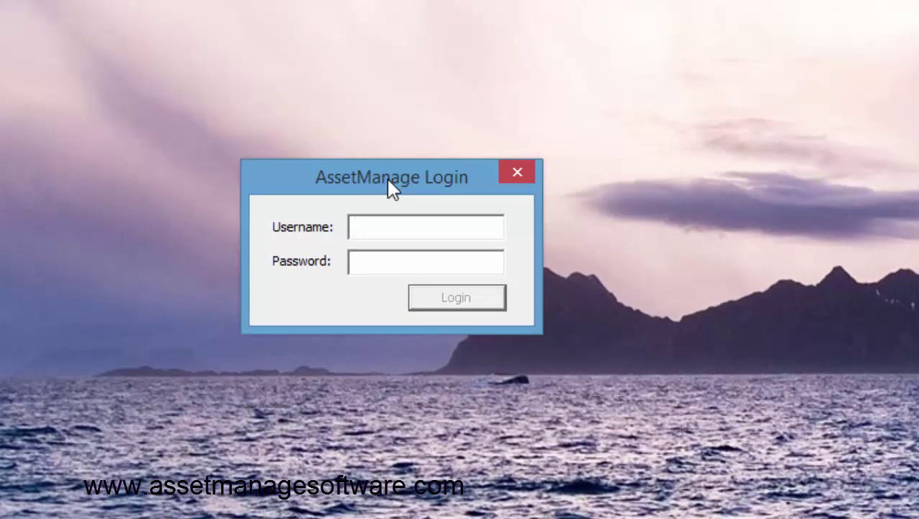
- Log in with the username viewer and its password
{"action": "key", "text": "Tab"}
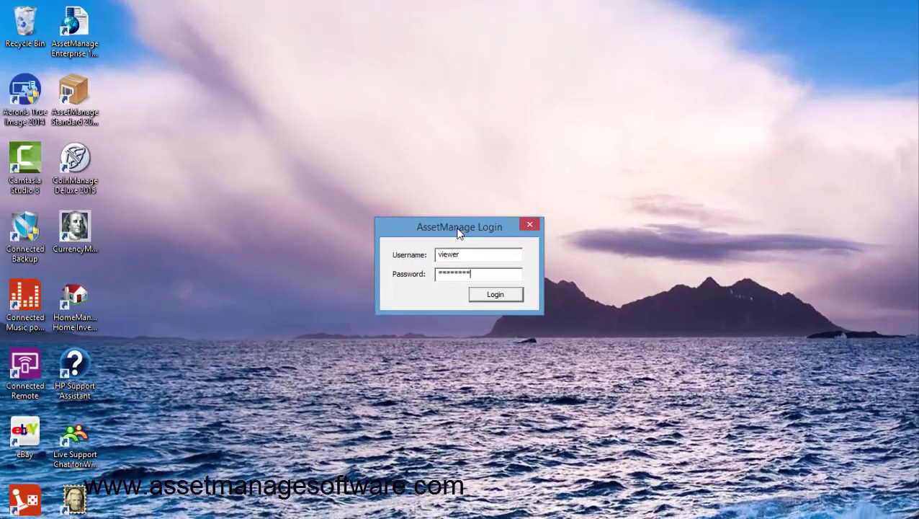
{"action": "left_click", "coordinate": [495, 294]}
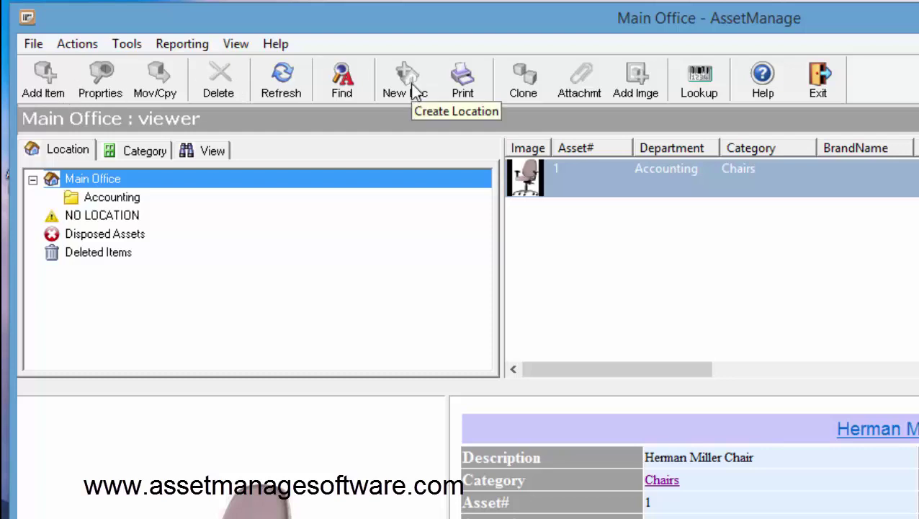
- Review the File menu commands available to the viewer account
{"action": "left_click", "coordinate": [29, 45]}
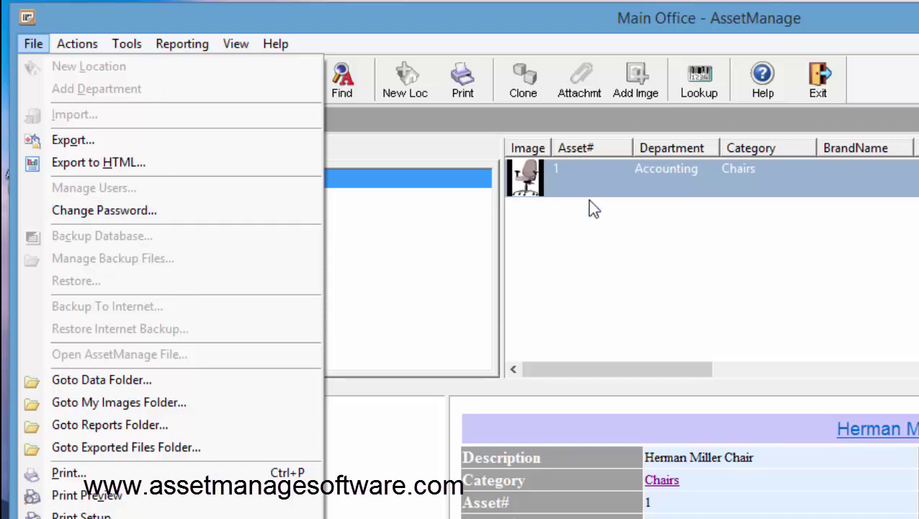
{"action": "left_click", "coordinate": [612, 185]}
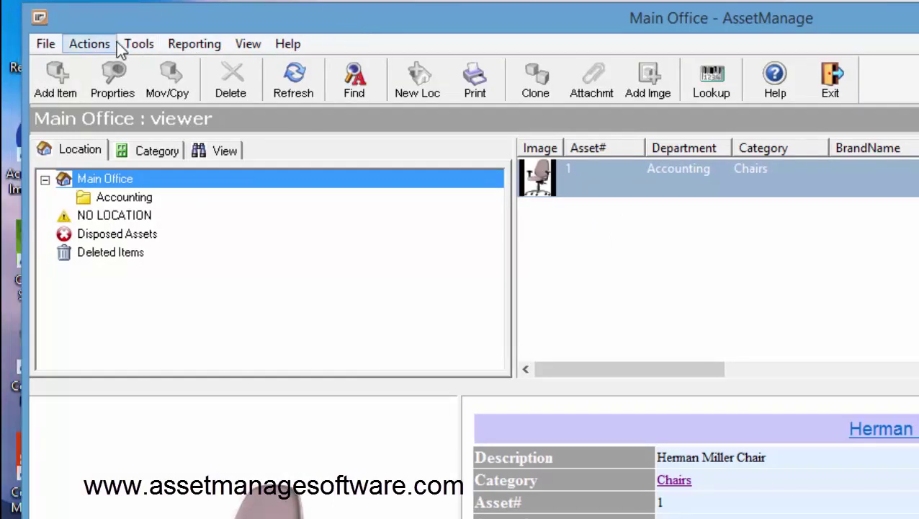
{"action": "left_click", "coordinate": [45, 44]}
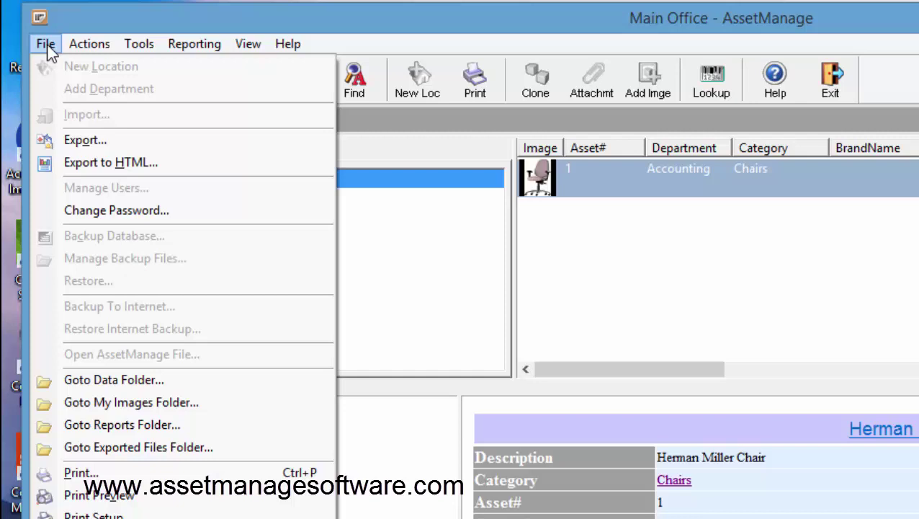
- Change the viewer's password, entering and confirming the new one
{"action": "left_click", "coordinate": [185, 207]}
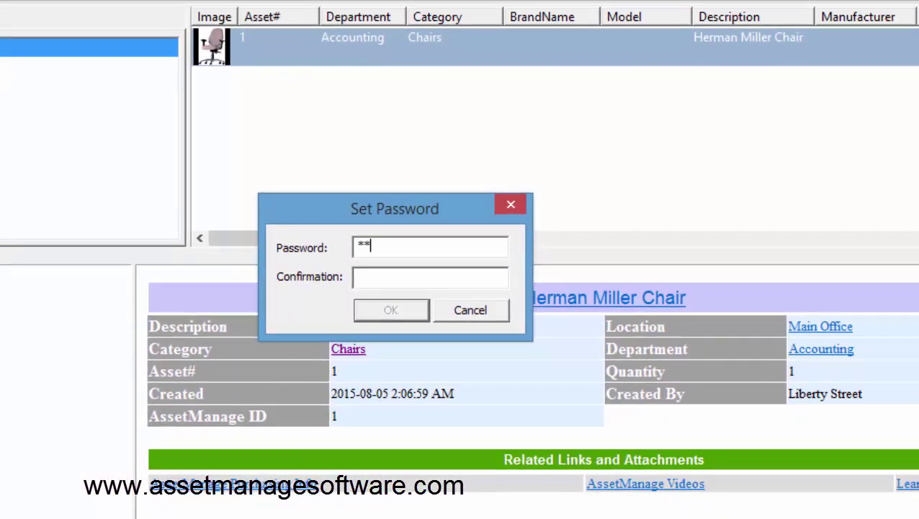
{"action": "type", "text": "******"}
{"action": "key", "text": "Tab"}
{"action": "type", "text": "*******"}
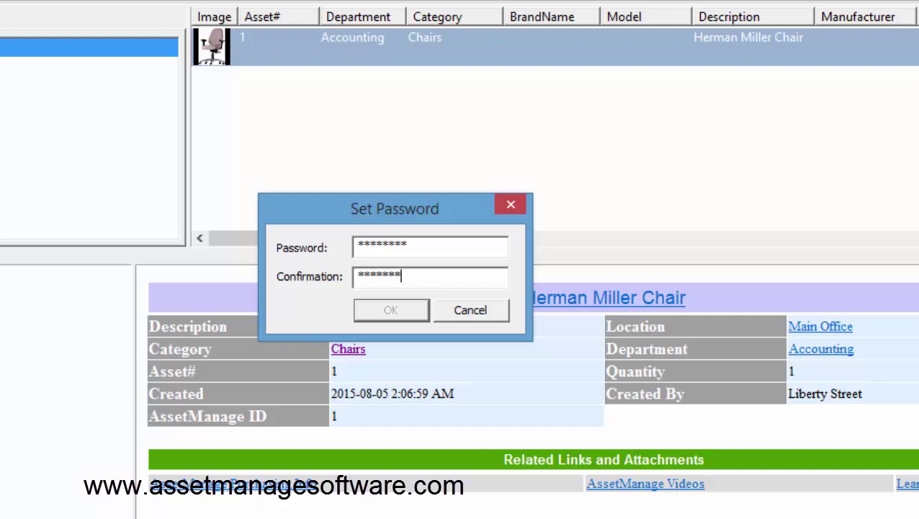
{"action": "type", "text": "*"}
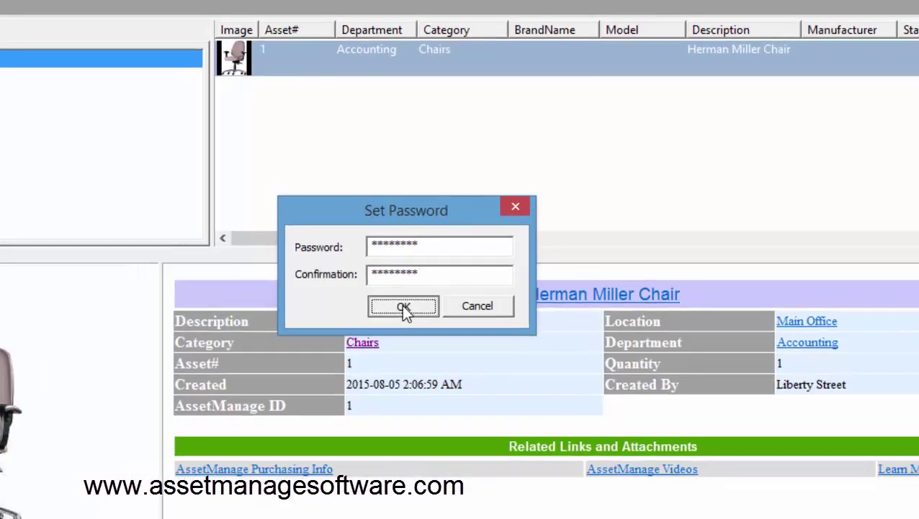
{"action": "left_click", "coordinate": [402, 306]}
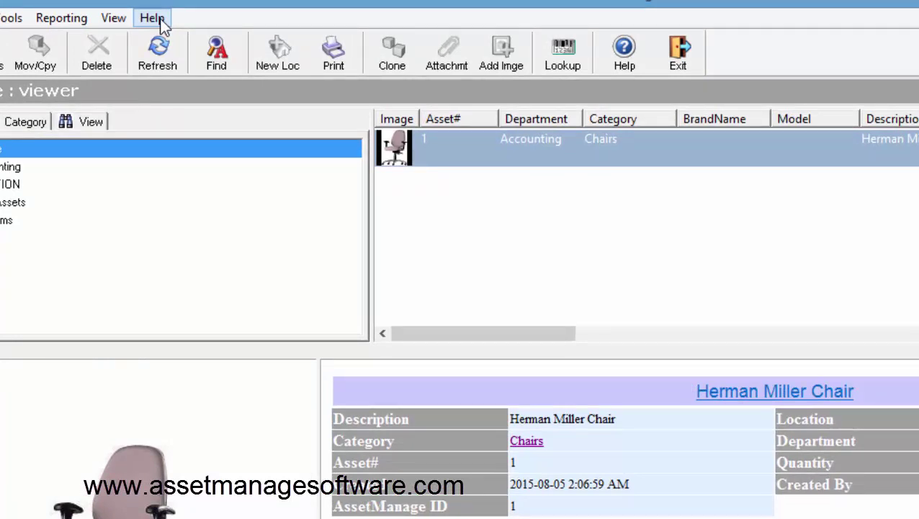
- Open Purchasing Information from the Help menu
{"action": "left_click", "coordinate": [156, 20]}
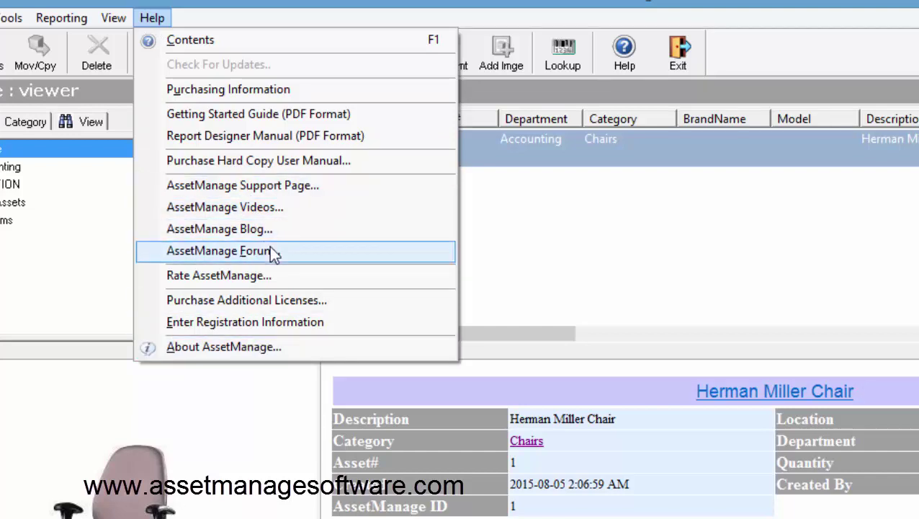
{"action": "left_click", "coordinate": [283, 90]}
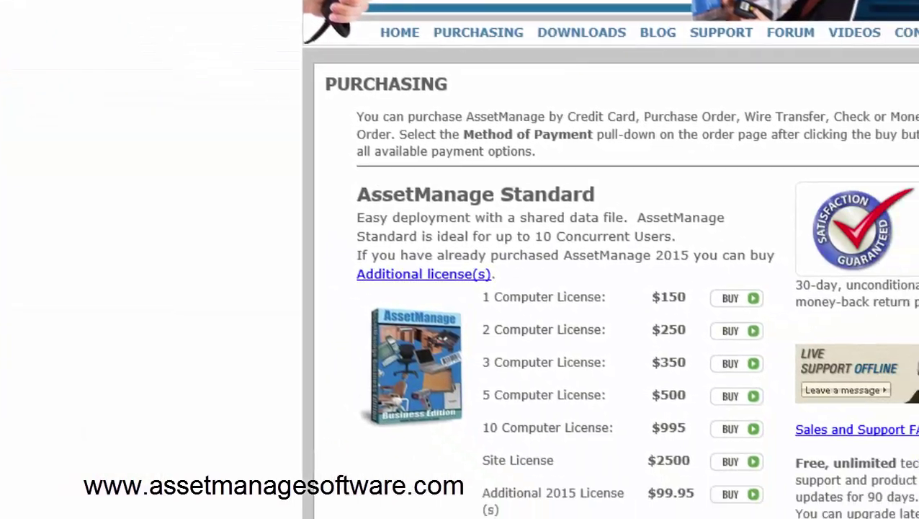